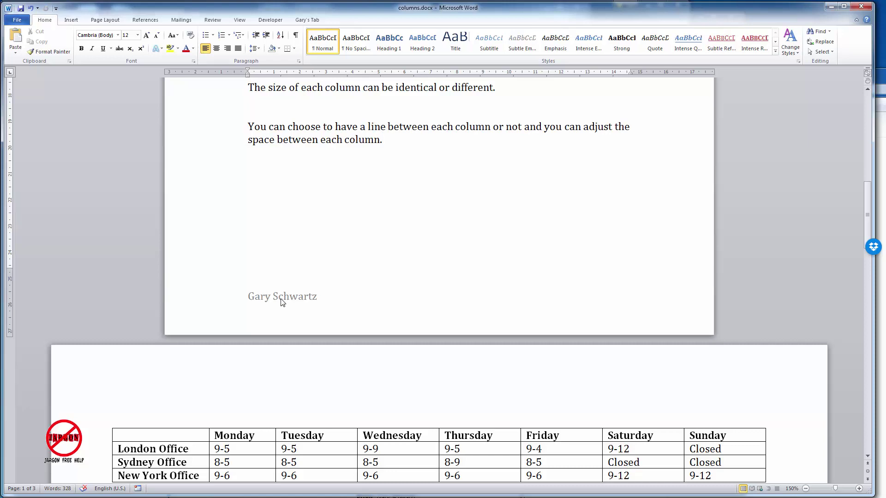
Step: Scroll through columns.docx to check the author's name shown in the page footers
{"action": "scroll", "coordinate": [281, 300], "scroll_direction": "down", "scroll_amount": 12}
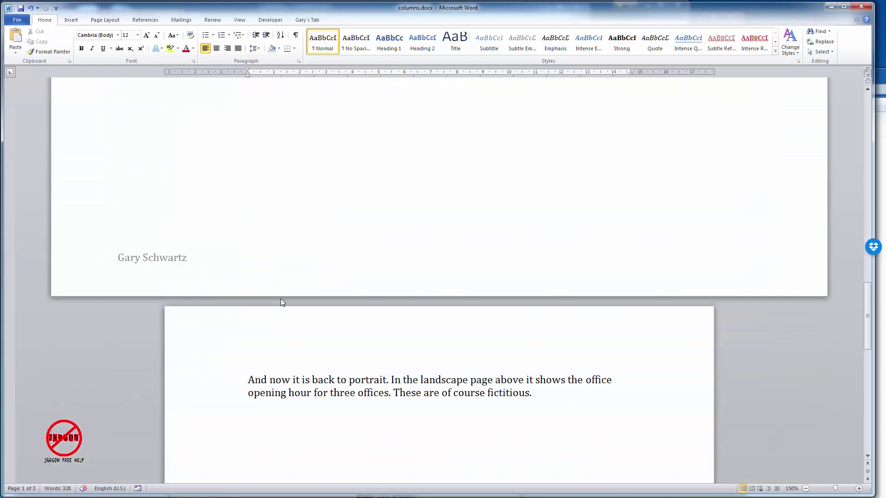
{"action": "scroll", "coordinate": [206, 258], "scroll_direction": "up", "scroll_amount": 1}
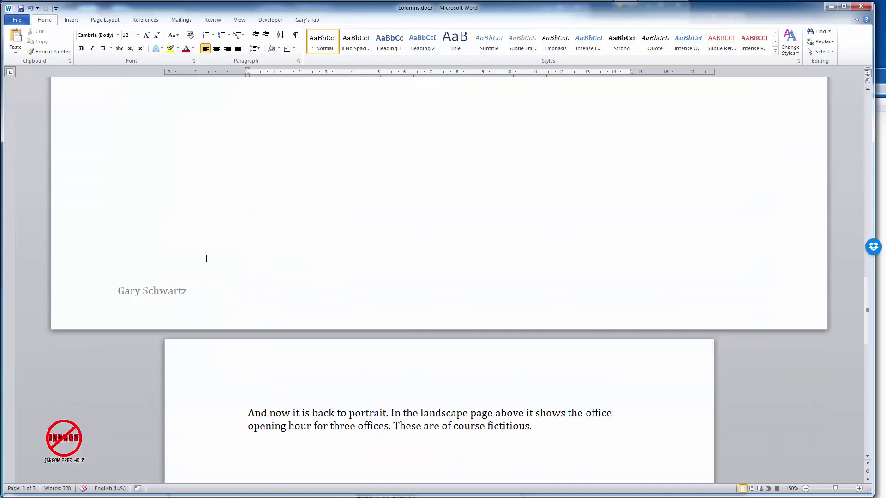
{"action": "scroll", "coordinate": [185, 291], "scroll_direction": "down", "scroll_amount": 15}
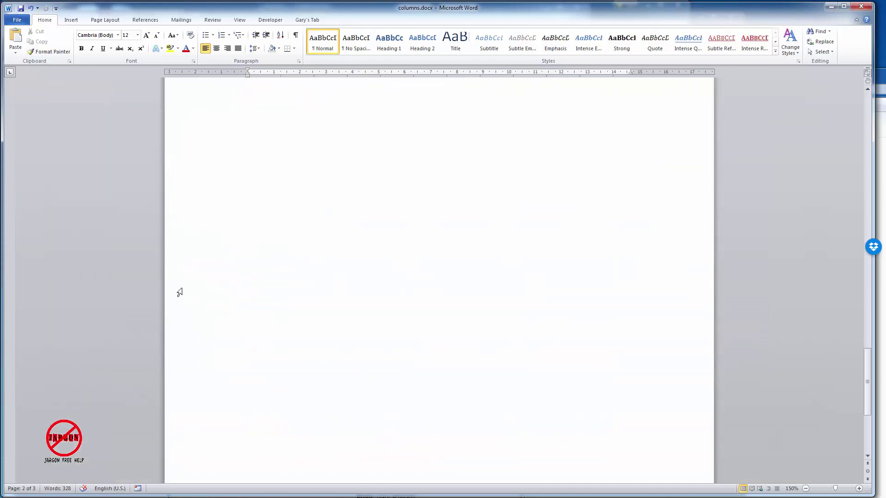
{"action": "scroll", "coordinate": [179, 293], "scroll_direction": "up", "scroll_amount": 14}
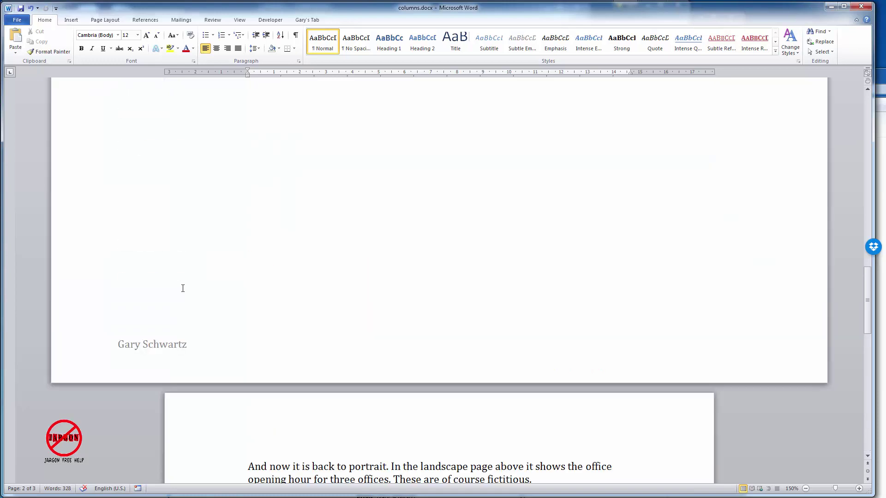
{"action": "scroll", "coordinate": [183, 288], "scroll_direction": "up", "scroll_amount": 17}
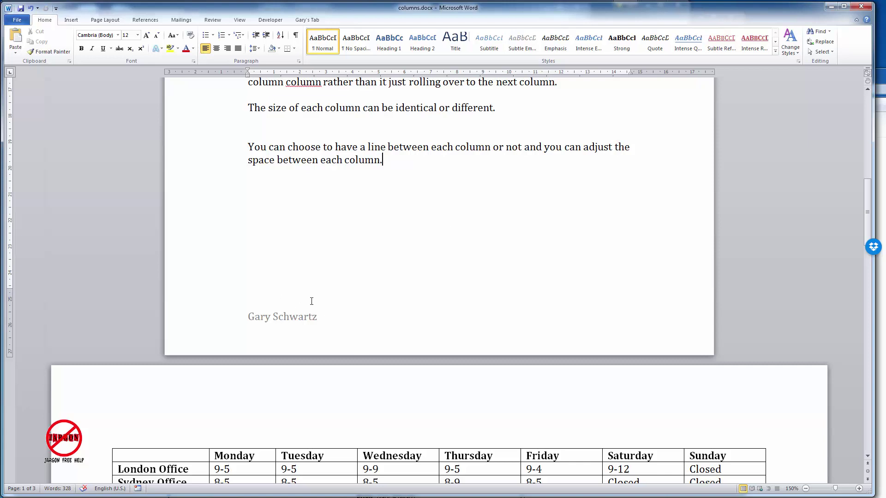
Step: Open the page 1 footer for editing and delete the author's name and its Author content control
{"action": "left_click", "coordinate": [73, 23]}
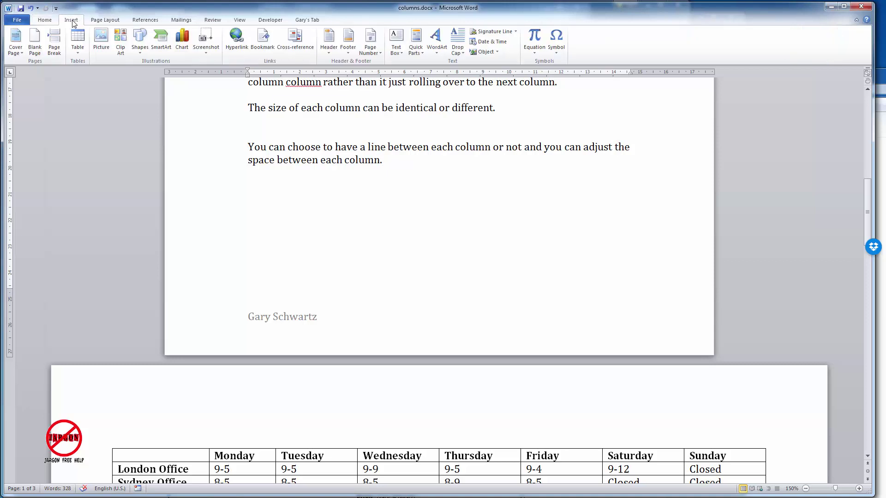
{"action": "left_click", "coordinate": [349, 46]}
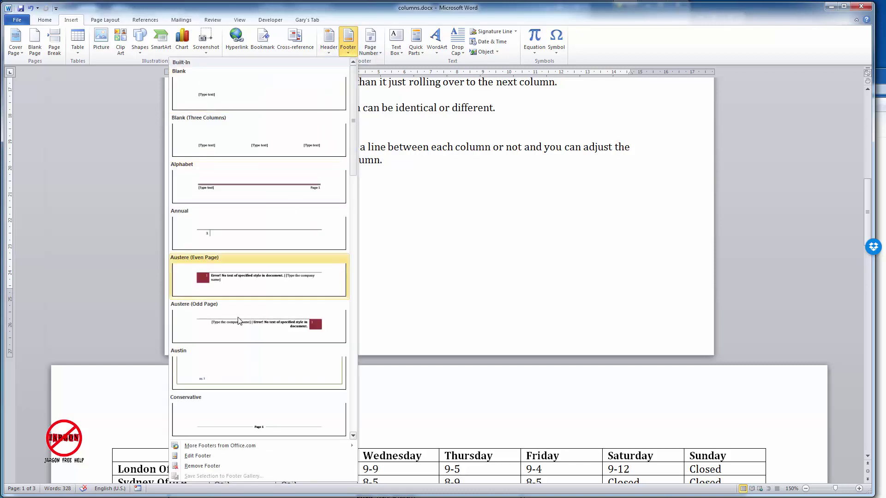
{"action": "left_click", "coordinate": [223, 456]}
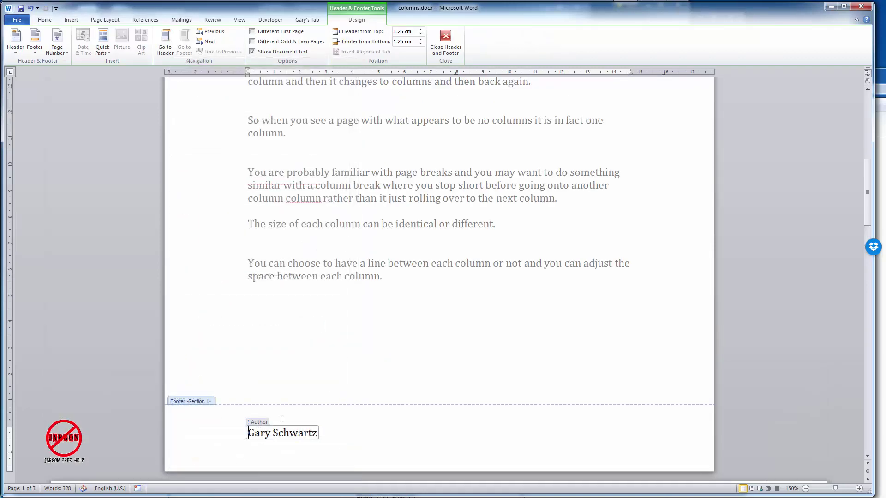
{"action": "left_click_drag", "start_coordinate": [346, 431], "coordinate": [220, 416]}
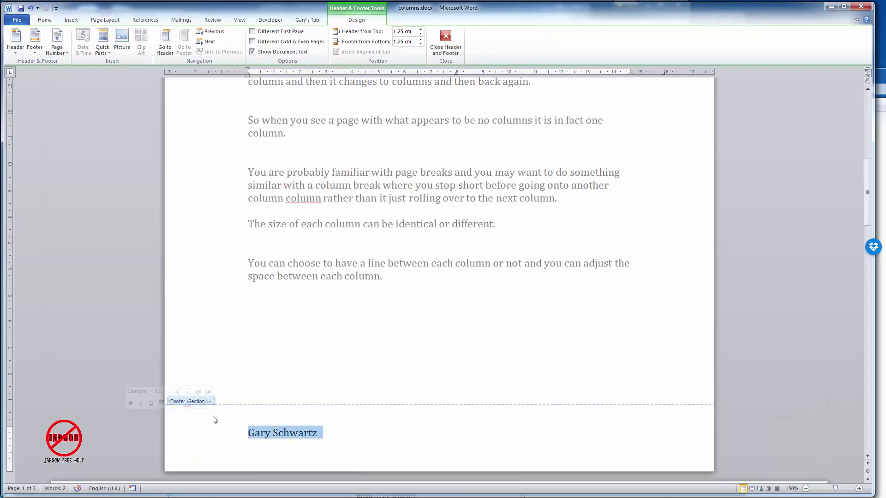
{"action": "key", "text": "Delete"}
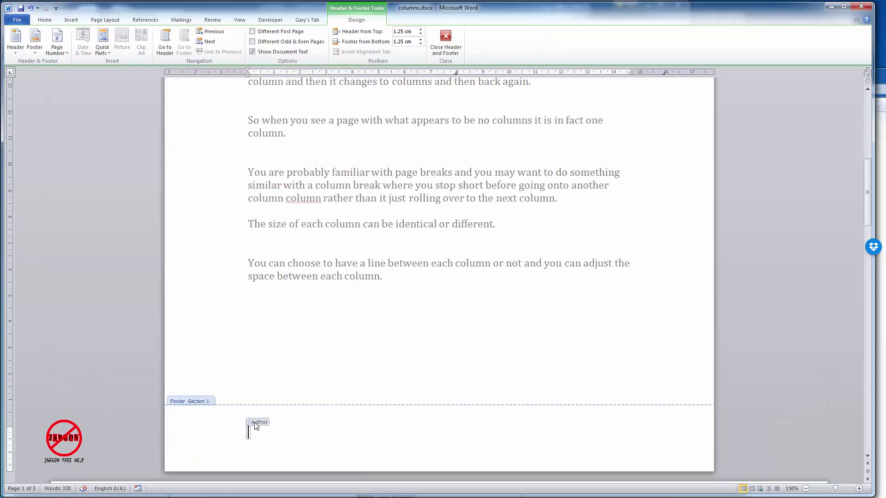
{"action": "key", "text": "Delete"}
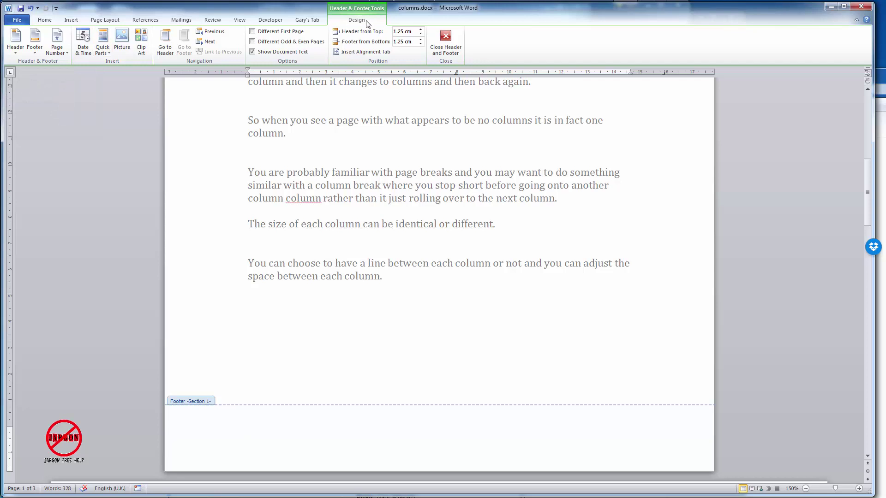
Step: Insert the Author document property into the footer through Quick Parts, then click inside the field
{"action": "left_click", "coordinate": [70, 21]}
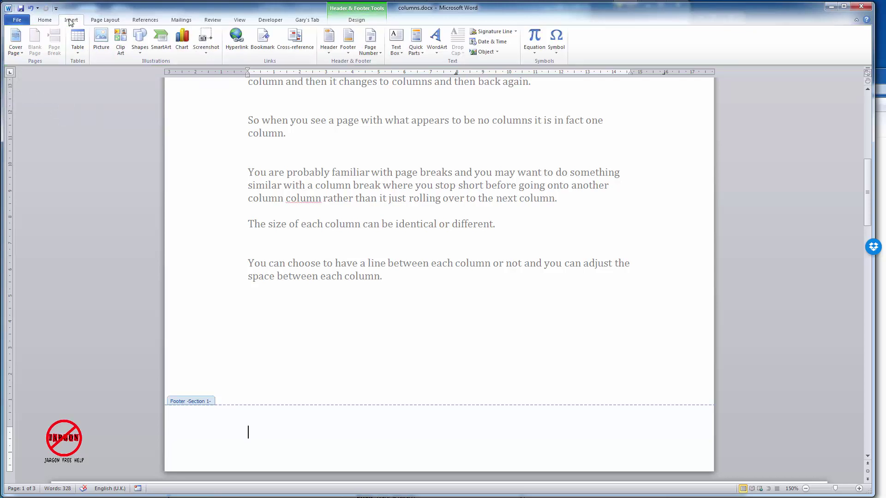
{"action": "left_click", "coordinate": [416, 51]}
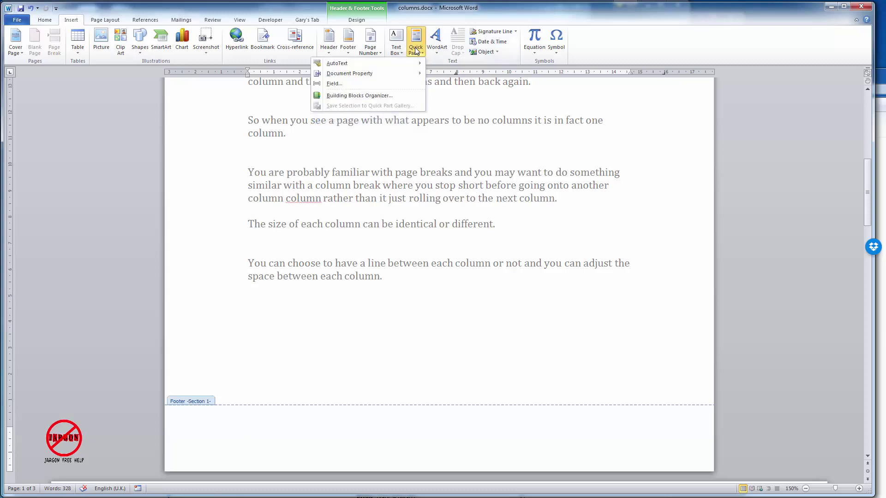
{"action": "mouse_move", "coordinate": [401, 75]}
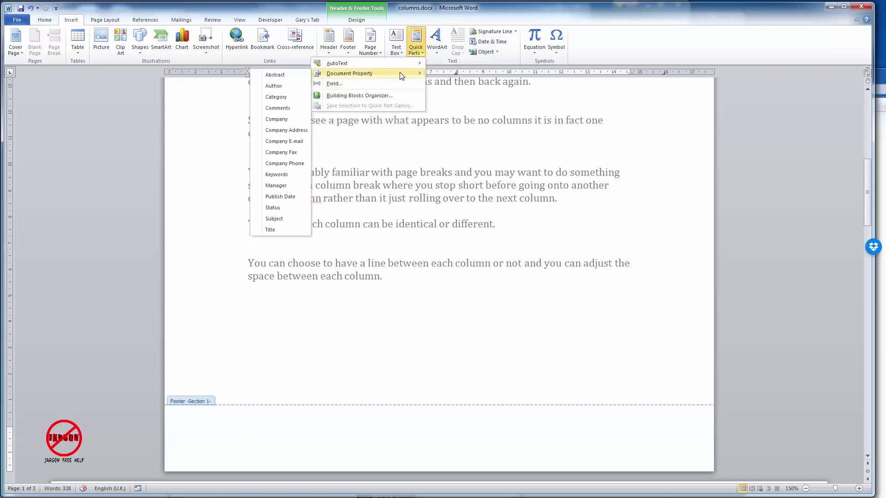
{"action": "left_click", "coordinate": [296, 90]}
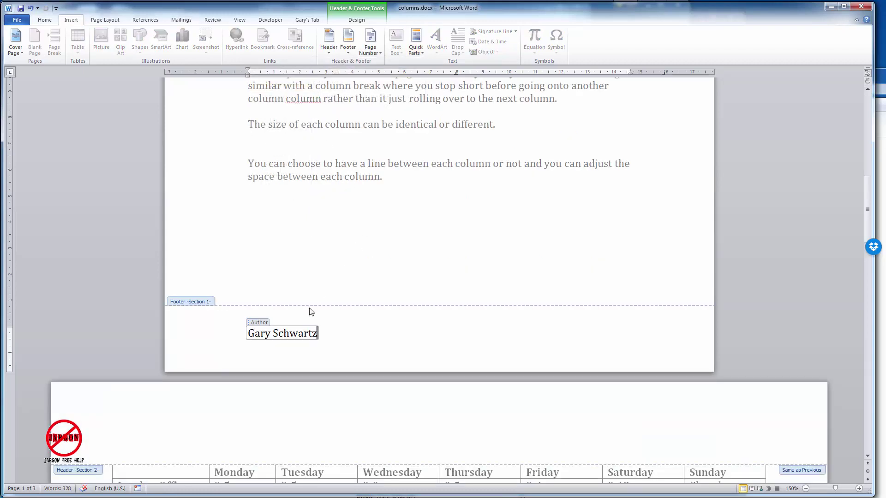
{"action": "left_click_drag", "start_coordinate": [265, 336], "coordinate": [275, 338]}
{"action": "left_click", "coordinate": [275, 338]}
Step: On the File Info page, edit the Author property to remove the surname, keeping the first name
{"action": "left_click", "coordinate": [15, 20]}
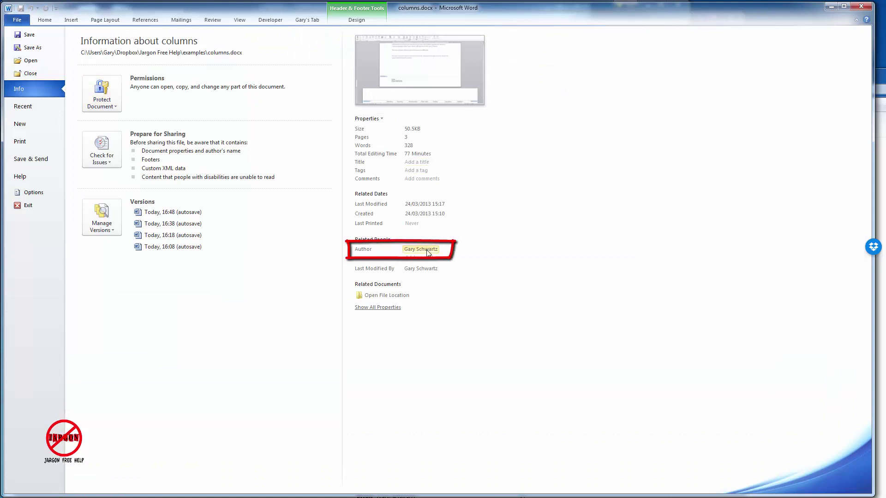
{"action": "mouse_move", "coordinate": [441, 249]}
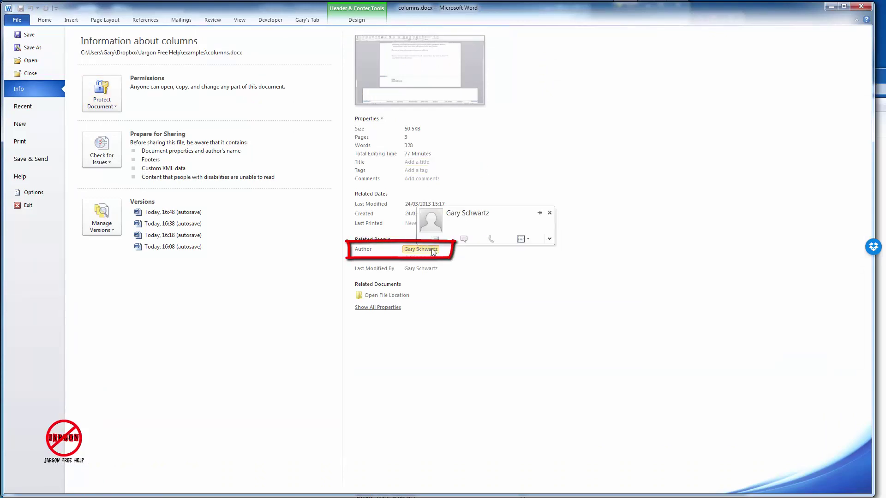
{"action": "right_click", "coordinate": [428, 252]}
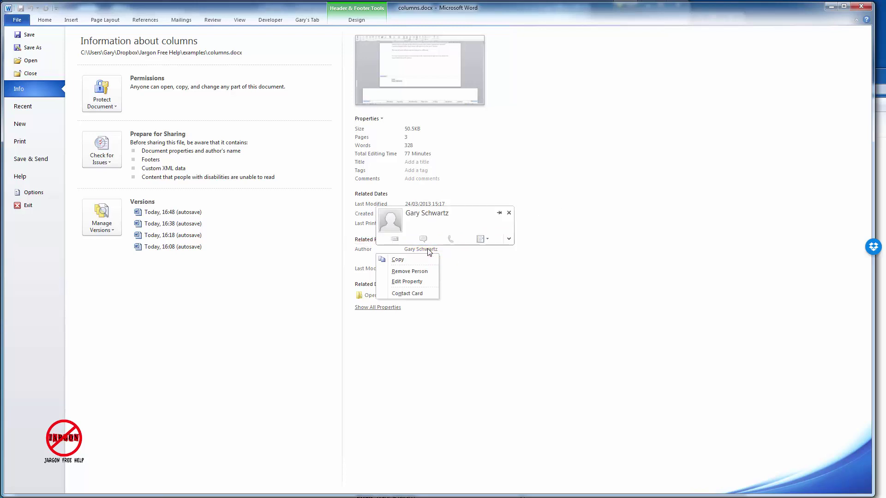
{"action": "left_click", "coordinate": [425, 281]}
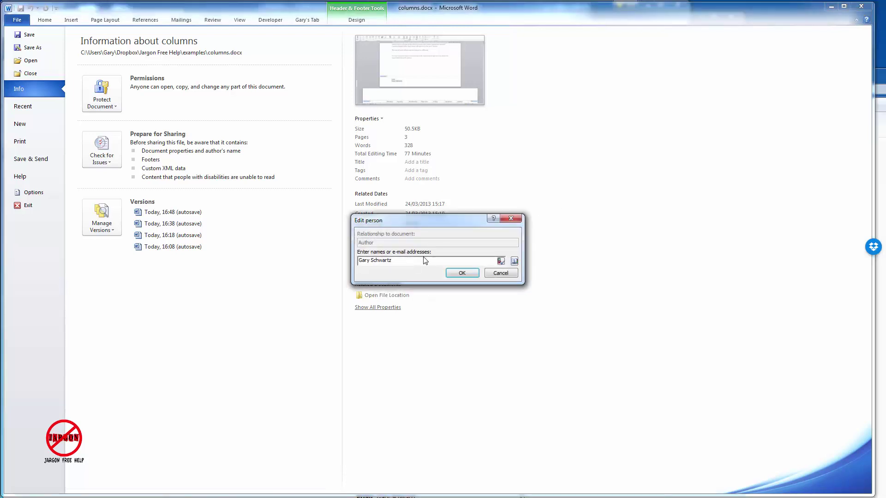
{"action": "left_click_drag", "start_coordinate": [393, 261], "coordinate": [365, 263]}
{"action": "key", "text": "BackSpace"}
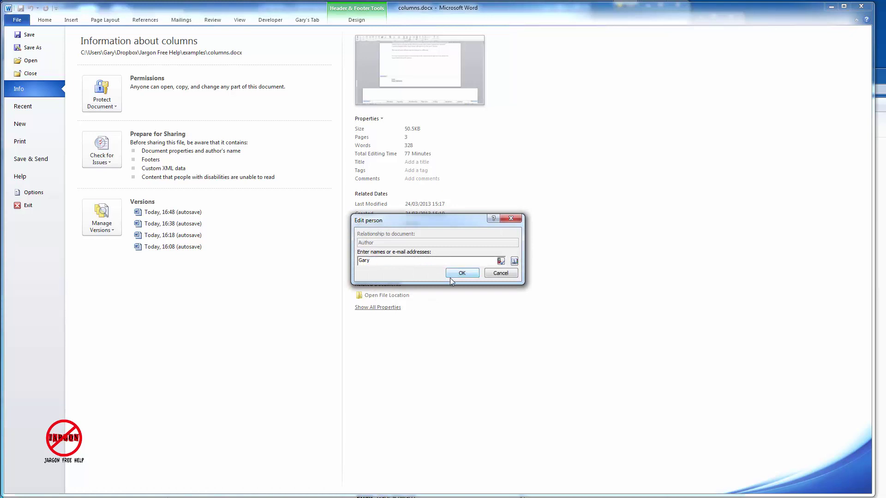
{"action": "left_click", "coordinate": [462, 273]}
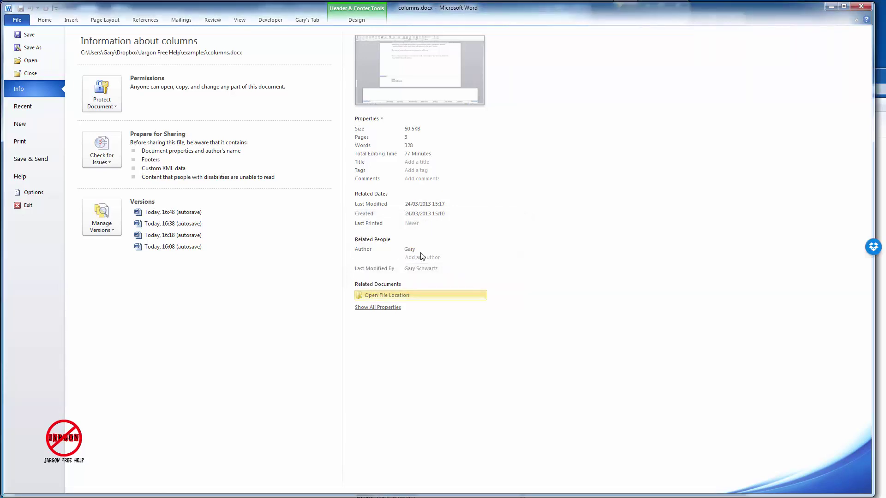
Step: Return to the document and confirm the footer's Author field shows the shortened name
{"action": "left_click", "coordinate": [44, 20]}
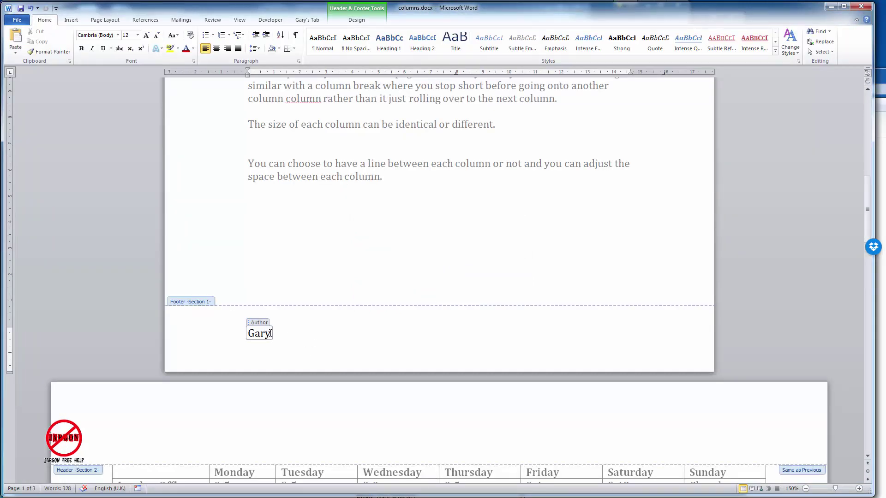
{"action": "type", "text": "S"}
{"action": "left_click", "coordinate": [20, 24]}
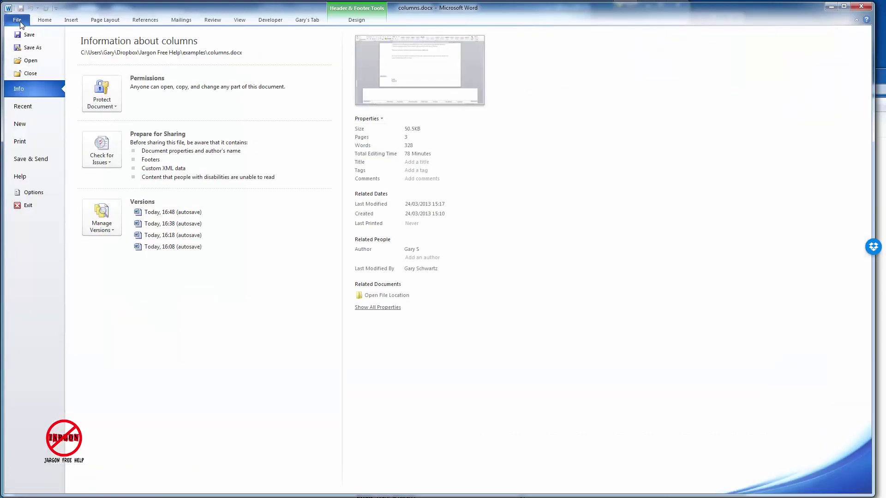
{"action": "mouse_move", "coordinate": [423, 256]}
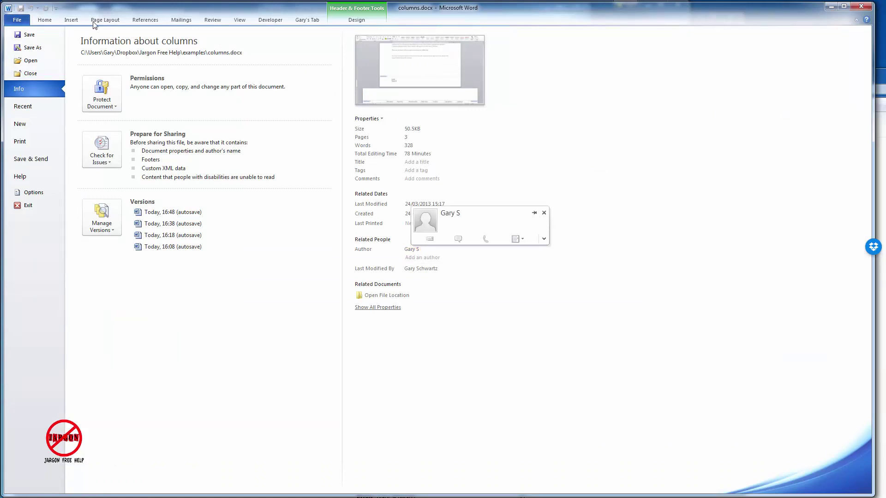
{"action": "left_click", "coordinate": [44, 20]}
{"action": "left_click", "coordinate": [366, 329]}
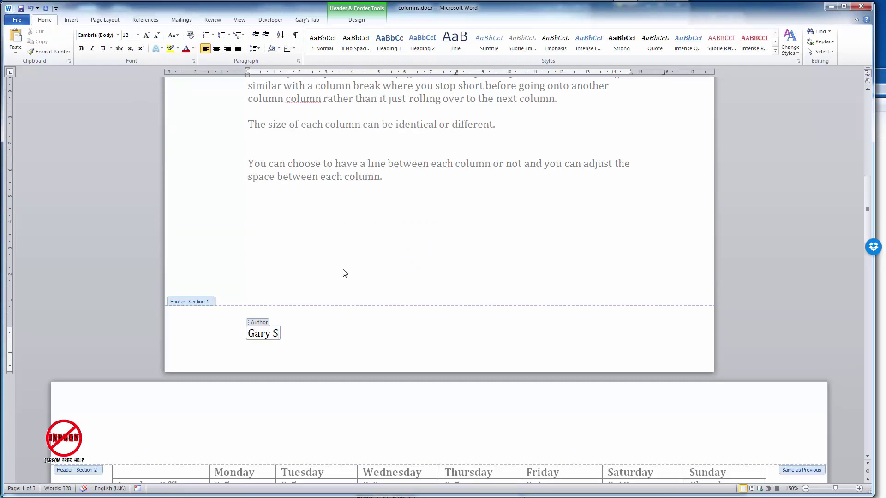
{"action": "scroll", "coordinate": [342, 273], "scroll_direction": "up", "scroll_amount": 10}
Step: Insert an Author field into the empty page 1 header, leaving its Format as (none)
{"action": "left_click", "coordinate": [268, 100]}
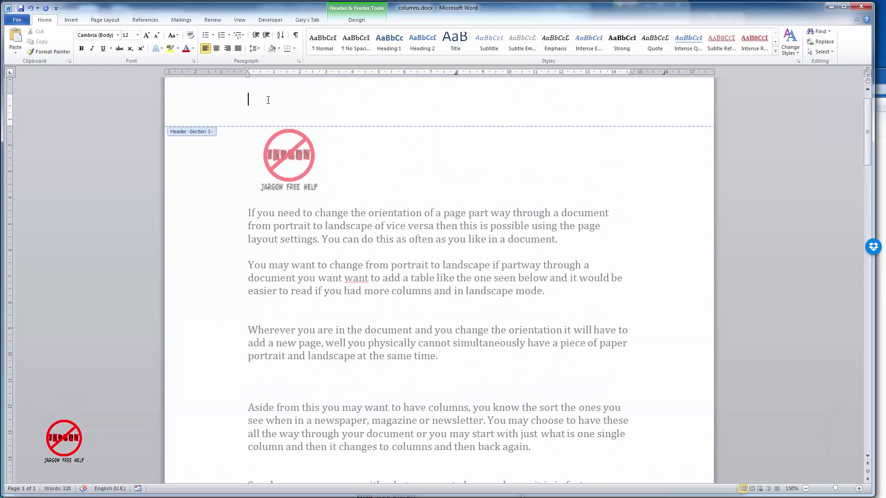
{"action": "left_click", "coordinate": [71, 21]}
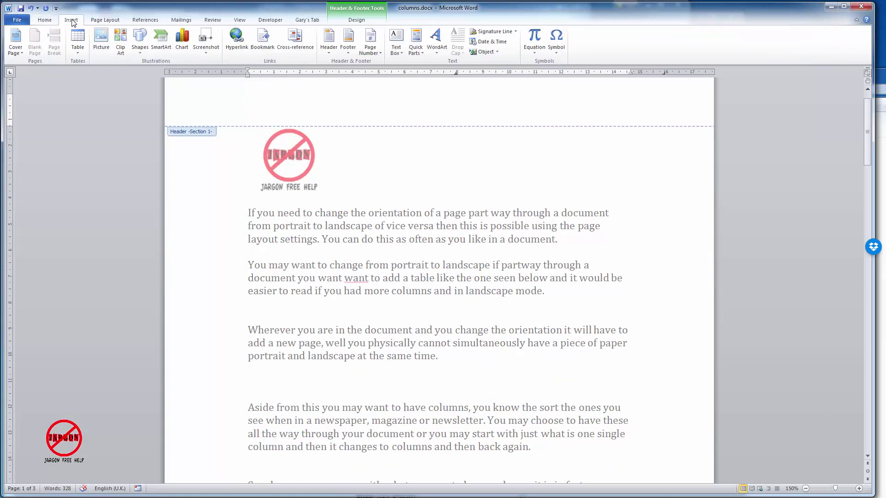
{"action": "left_click", "coordinate": [415, 52]}
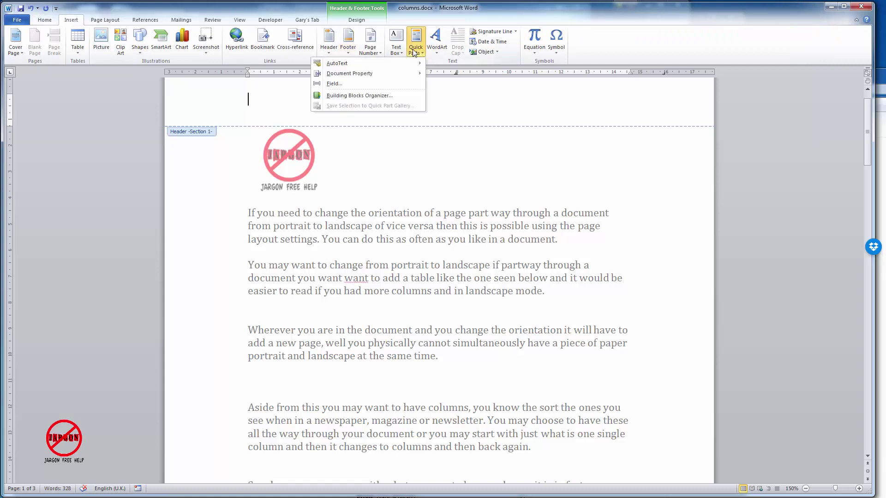
{"action": "left_click", "coordinate": [342, 84]}
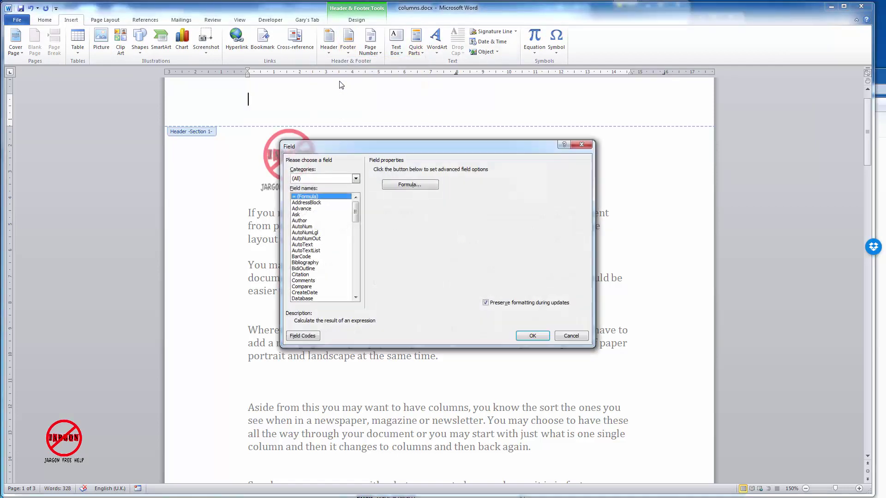
{"action": "left_click", "coordinate": [316, 220]}
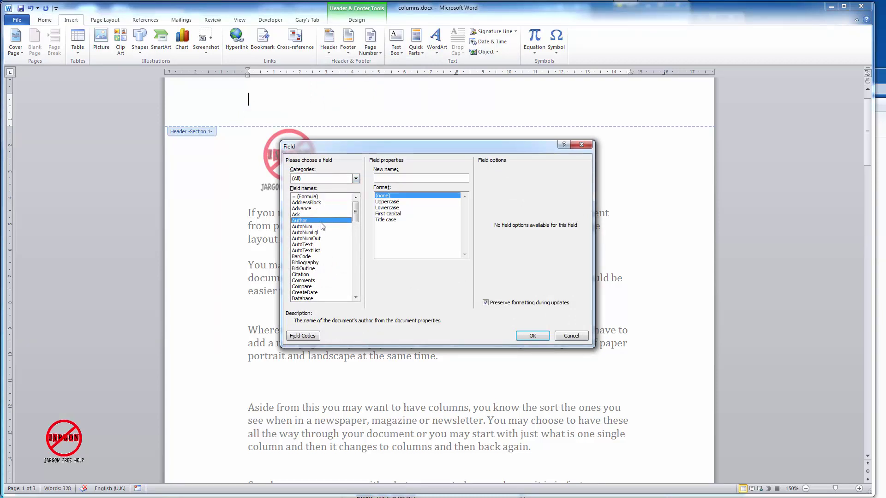
{"action": "left_click", "coordinate": [411, 203]}
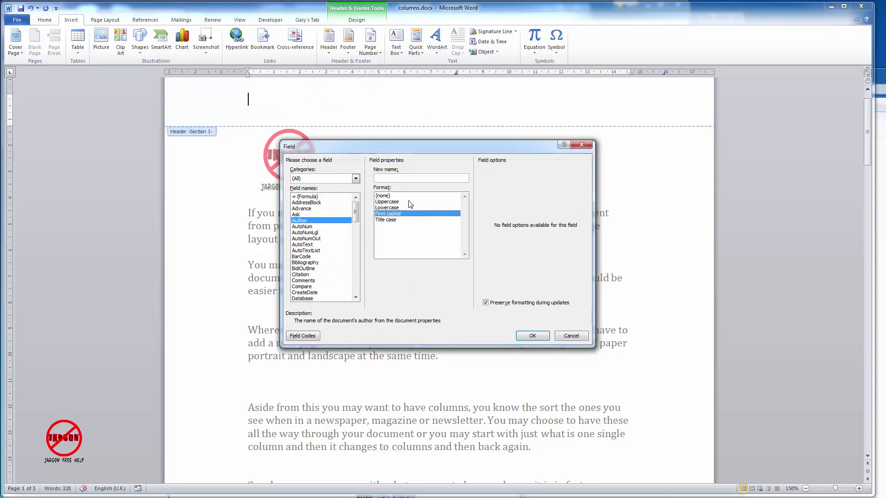
{"action": "left_click", "coordinate": [410, 208]}
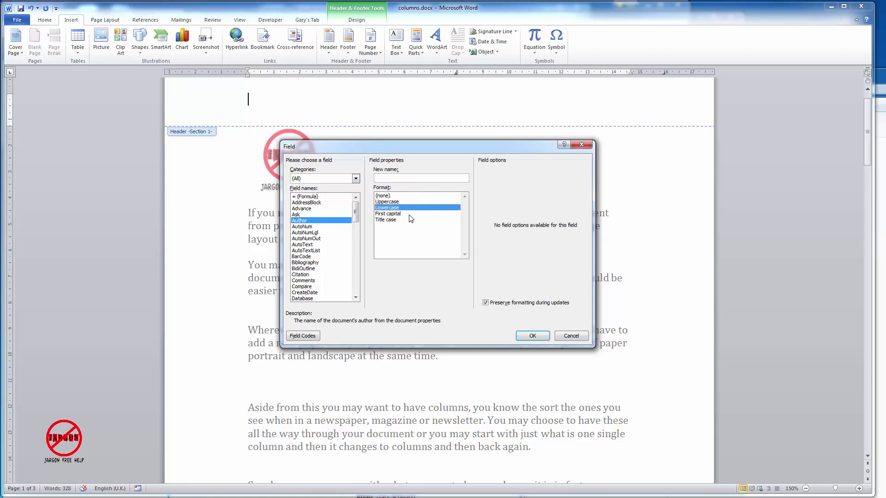
{"action": "left_click", "coordinate": [410, 216]}
{"action": "left_click", "coordinate": [410, 222]}
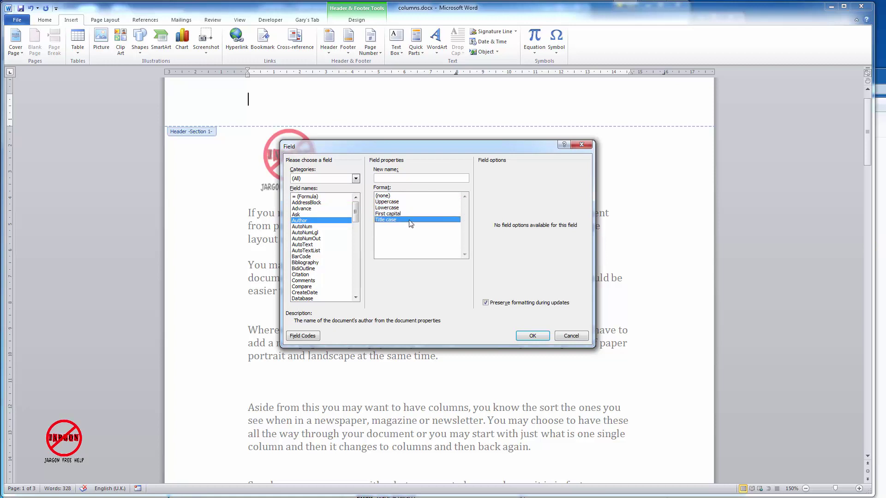
{"action": "left_click", "coordinate": [401, 196]}
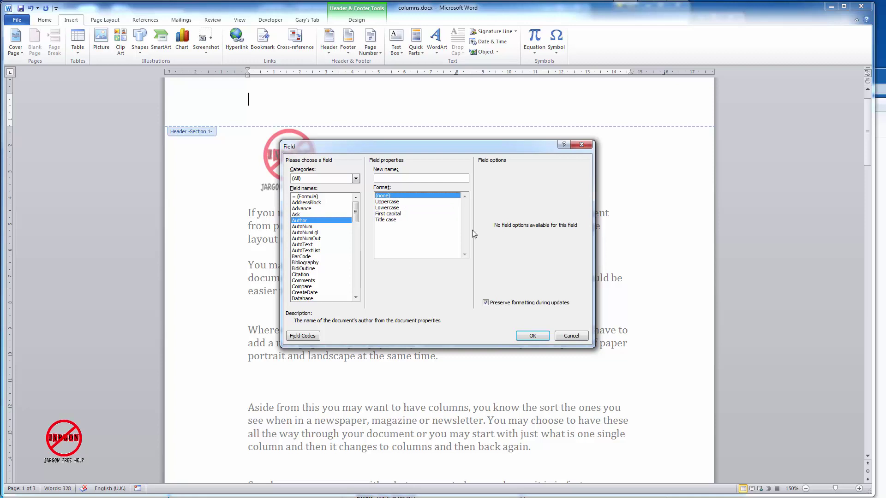
{"action": "left_click", "coordinate": [532, 337]}
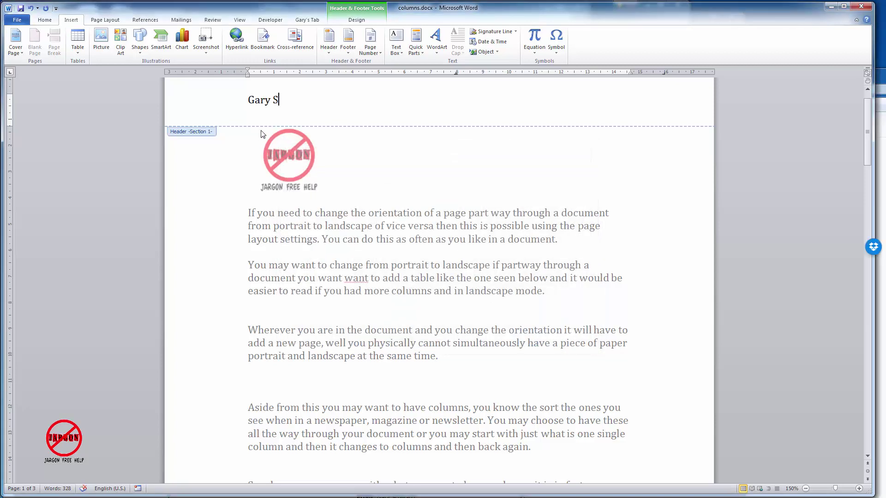
Step: Edit the header's Author field to use the Uppercase format so the name displays in capitals
{"action": "double_click", "coordinate": [281, 102]}
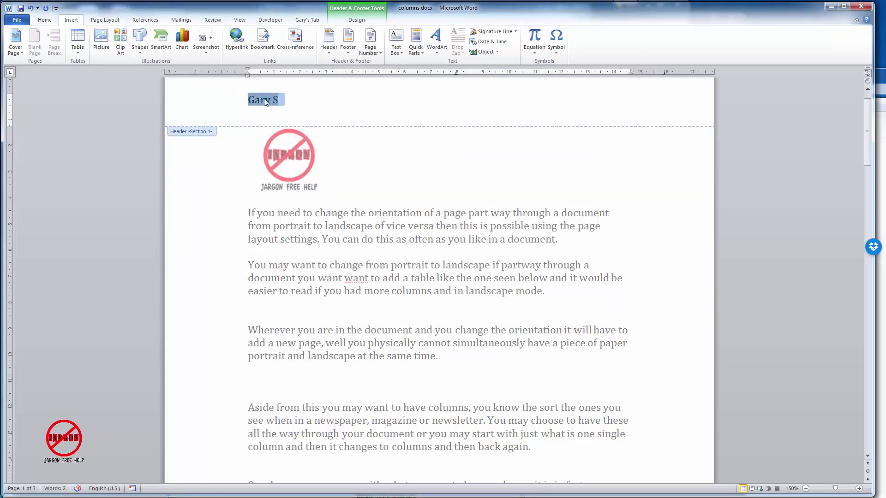
{"action": "left_click", "coordinate": [269, 102]}
{"action": "right_click", "coordinate": [263, 100]}
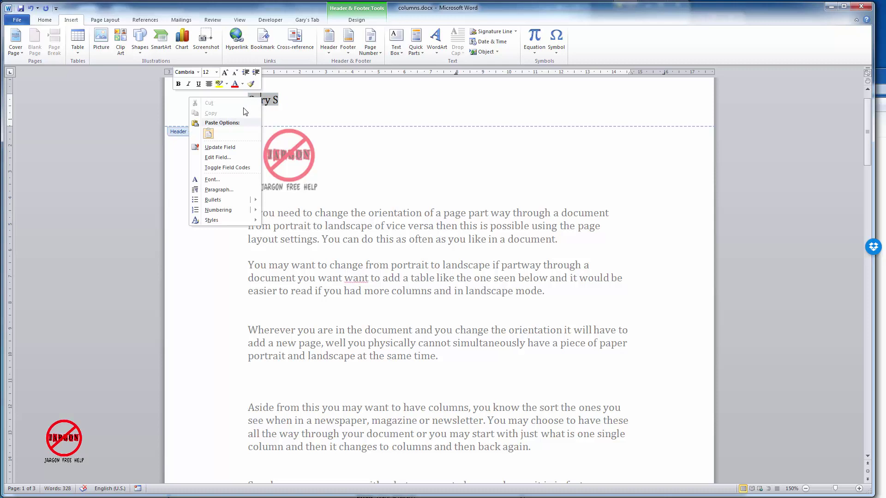
{"action": "left_click", "coordinate": [233, 158]}
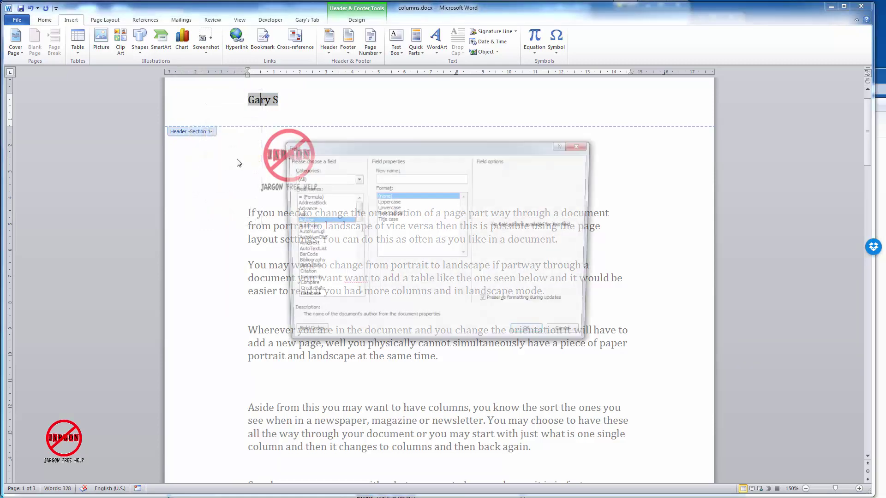
{"action": "left_click", "coordinate": [392, 202]}
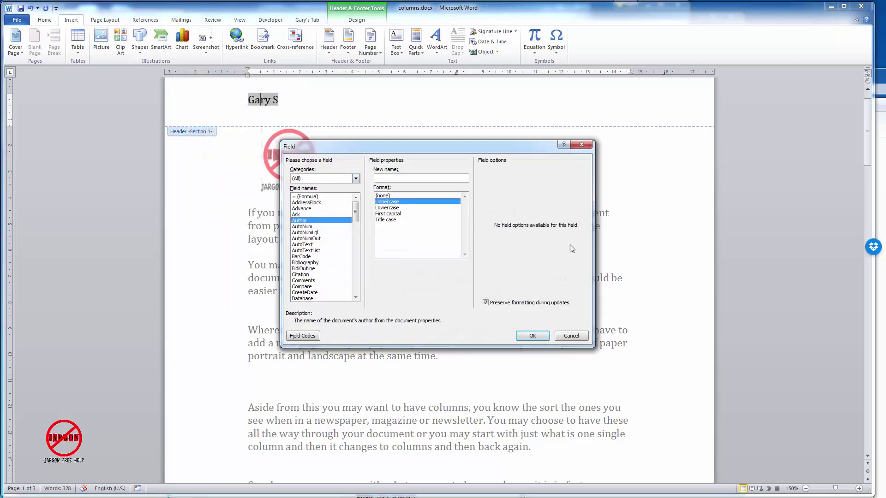
{"action": "left_click", "coordinate": [532, 336]}
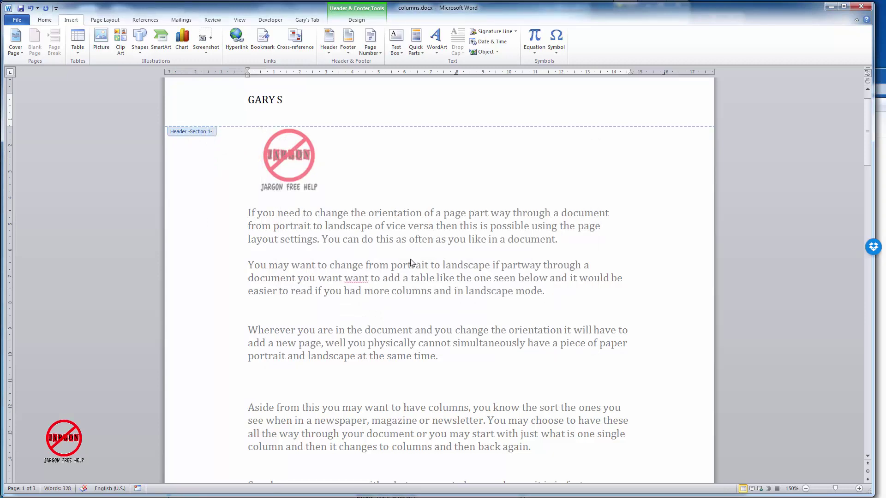
Step: Close header and footer editing and scroll to the end of page 1's body text
{"action": "left_click", "coordinate": [352, 20]}
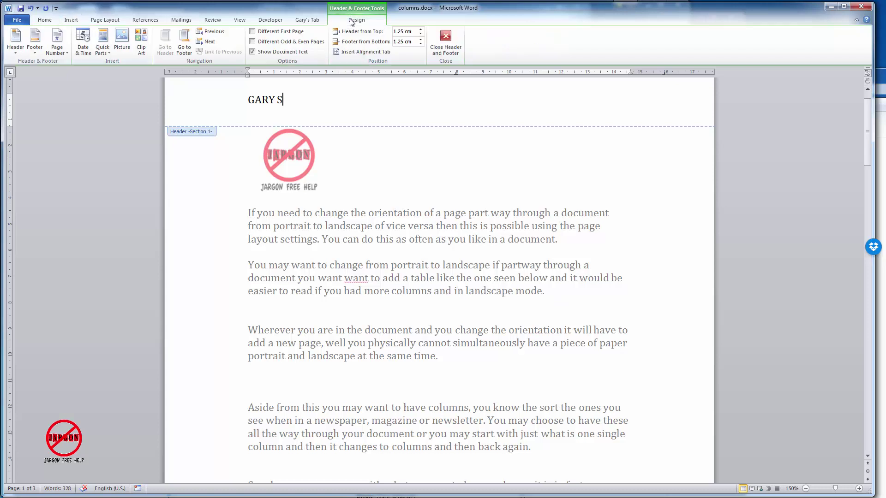
{"action": "left_click", "coordinate": [446, 44]}
{"action": "scroll", "coordinate": [484, 207], "scroll_direction": "down", "scroll_amount": 7}
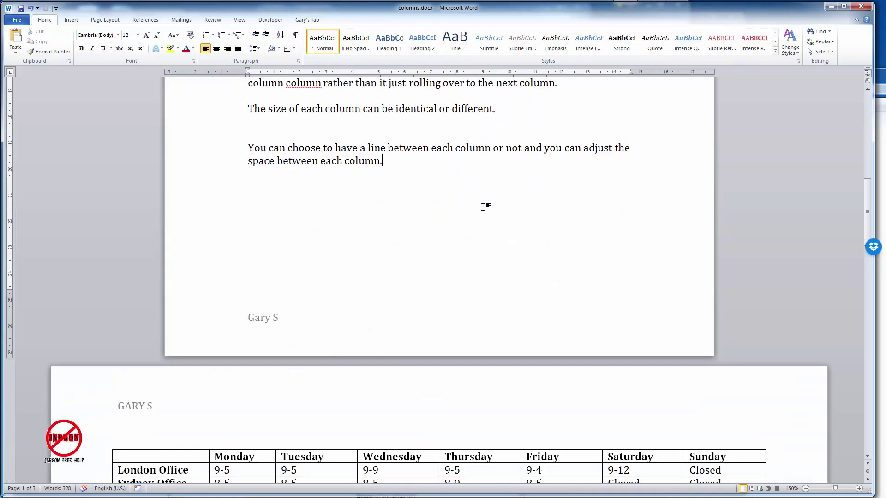
{"action": "scroll", "coordinate": [483, 203], "scroll_direction": "up", "scroll_amount": 7}
{"action": "scroll", "coordinate": [483, 205], "scroll_direction": "up", "scroll_amount": 5}
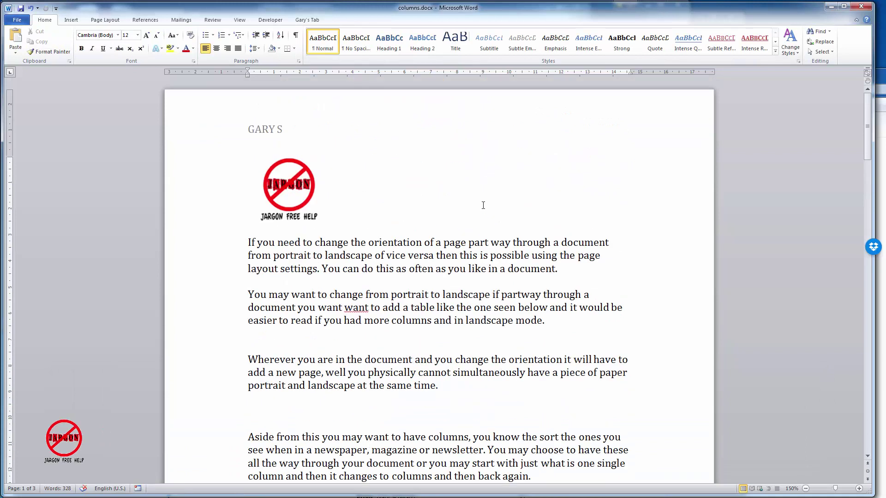
{"action": "scroll", "coordinate": [483, 205], "scroll_direction": "down", "scroll_amount": 12}
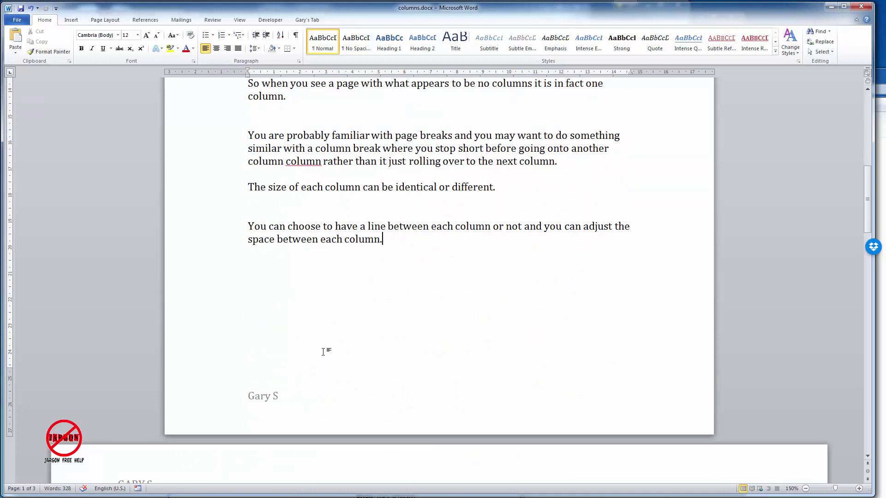
Step: Add a new line after the last paragraph and open the Field dialog from Quick Parts
{"action": "key", "text": "Home"}
{"action": "key", "text": "Return"}
{"action": "left_click", "coordinate": [78, 23]}
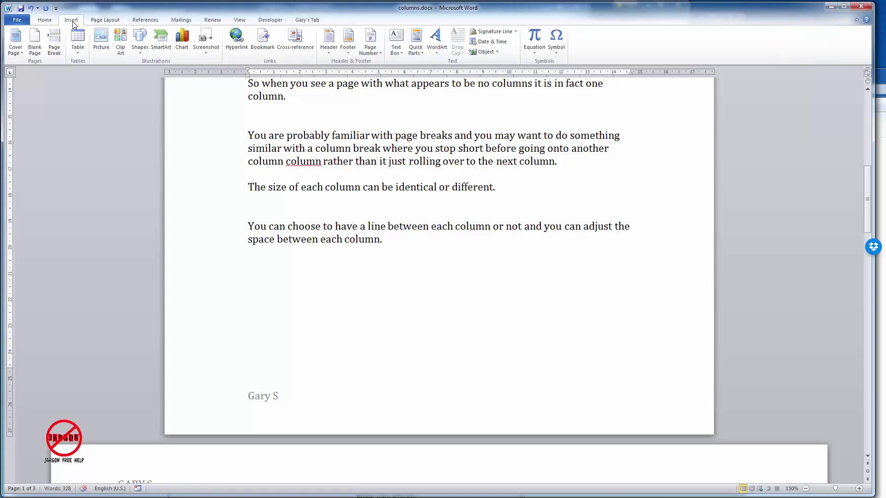
{"action": "left_click", "coordinate": [418, 50]}
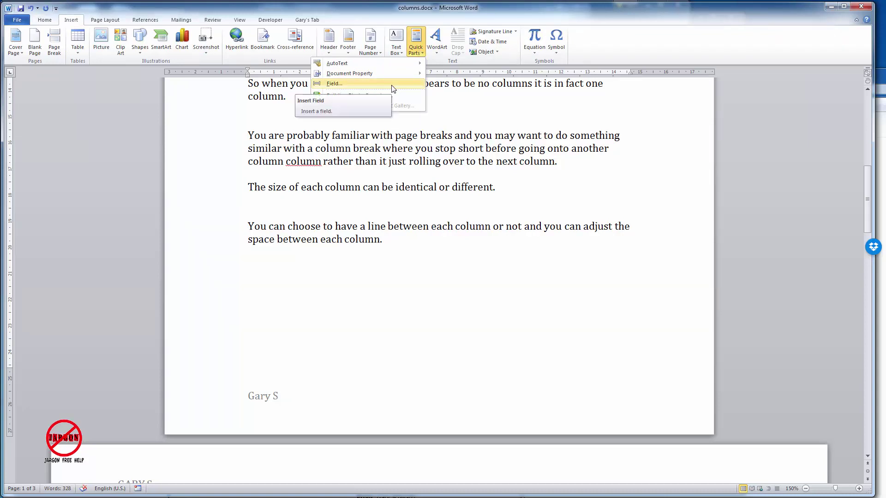
{"action": "left_click", "coordinate": [392, 85]}
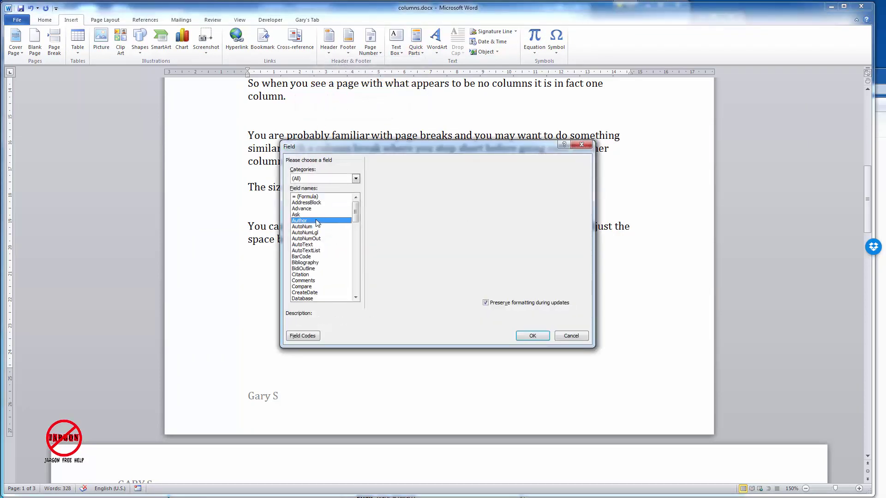